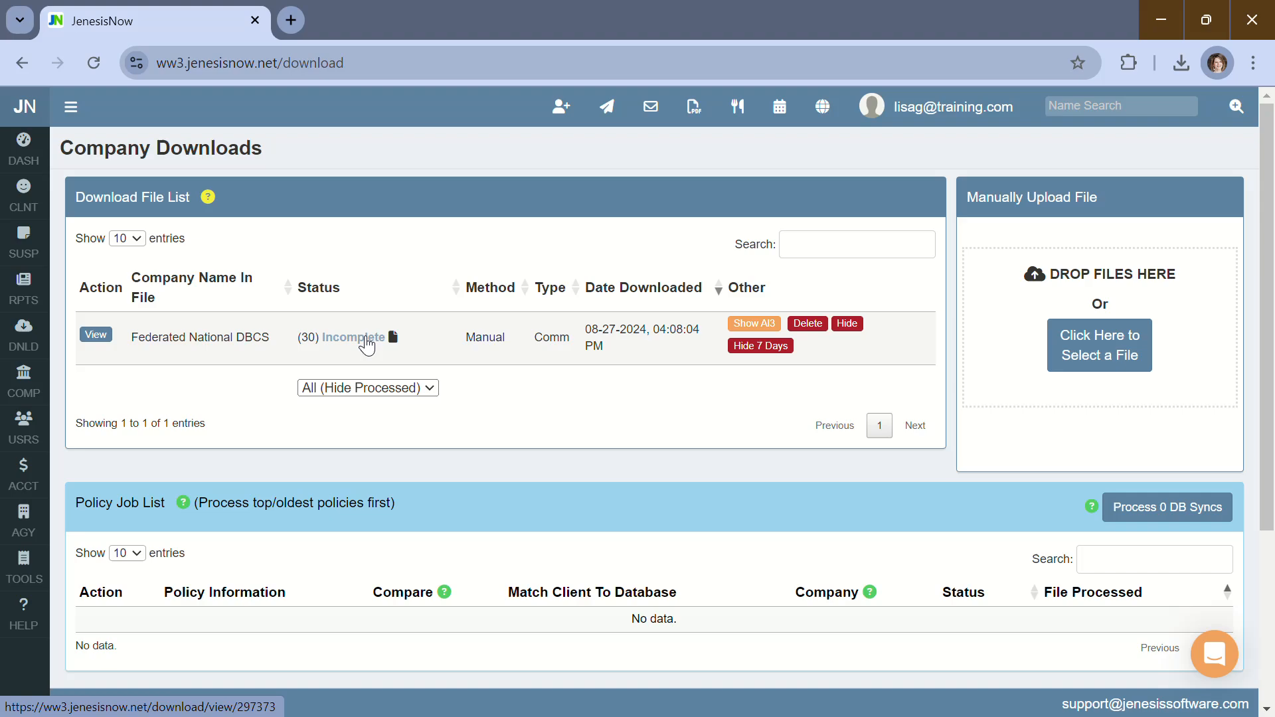
# From the Federated National DBCS download, begin creating the first unmatched policy with company Training Team - FEDNAT INS CO and a first producer.
pyautogui.click(365, 340)
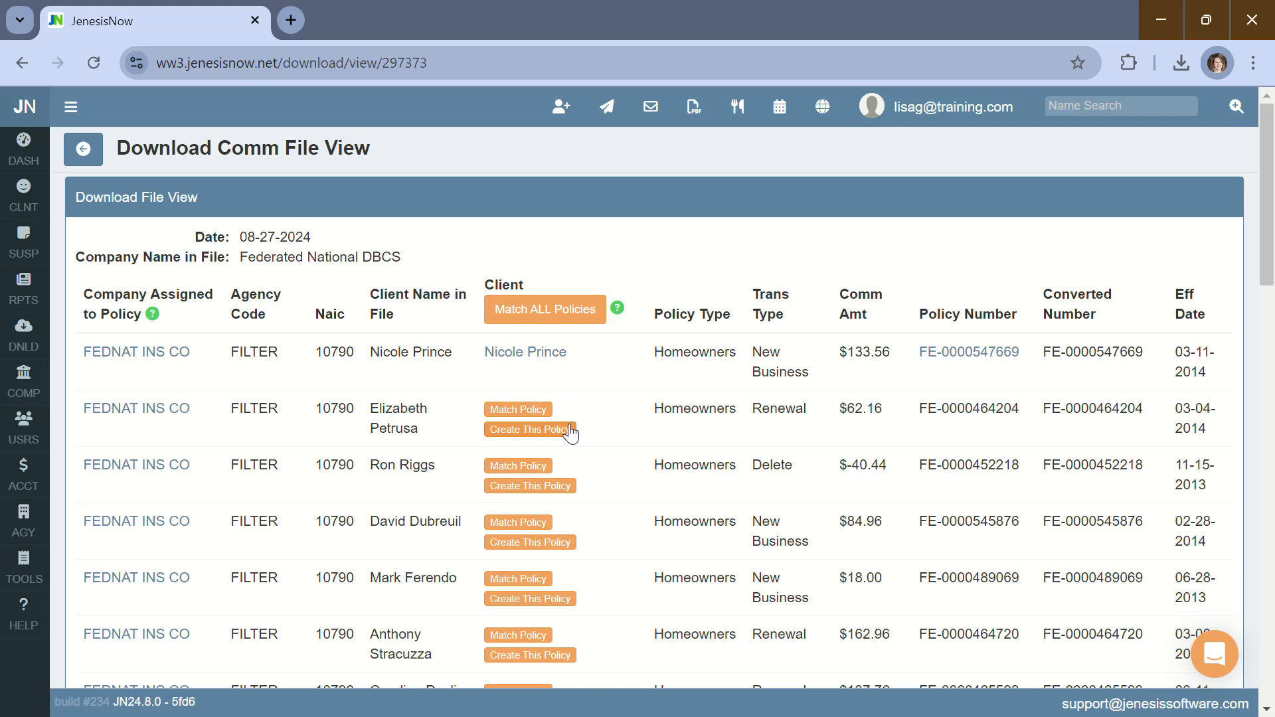
pyautogui.click(529, 429)
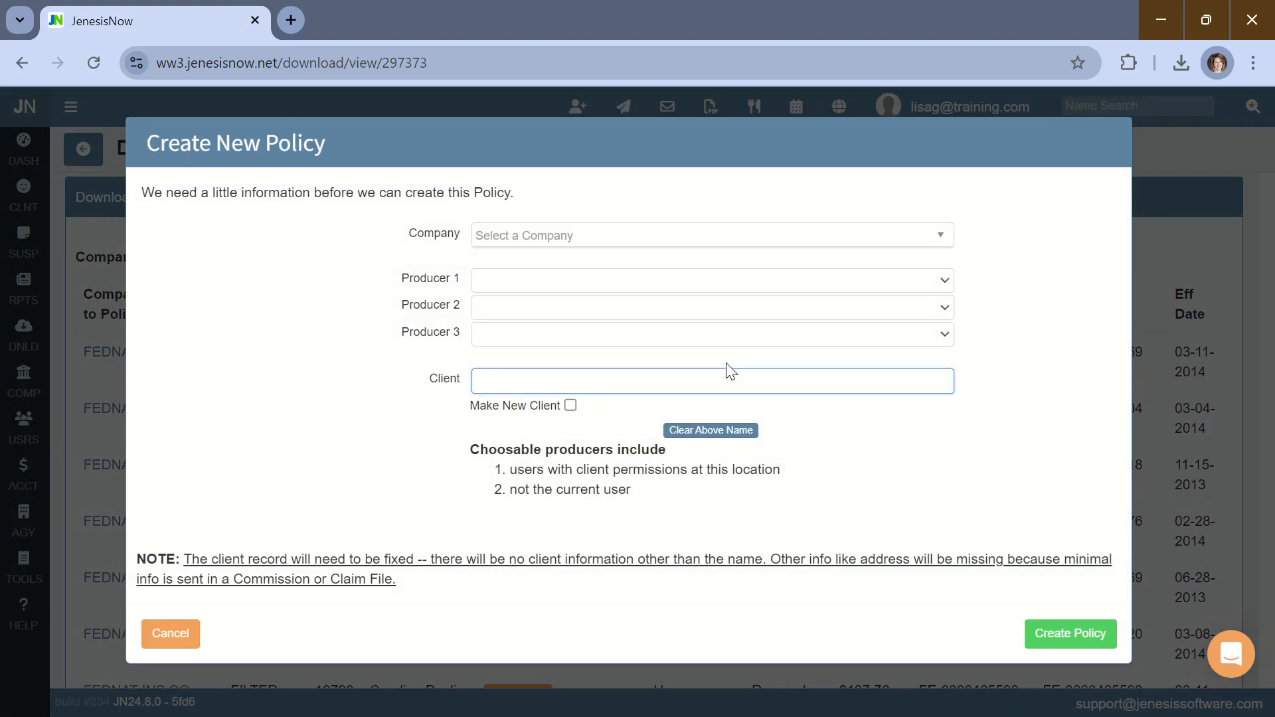
pyautogui.click(716, 240)
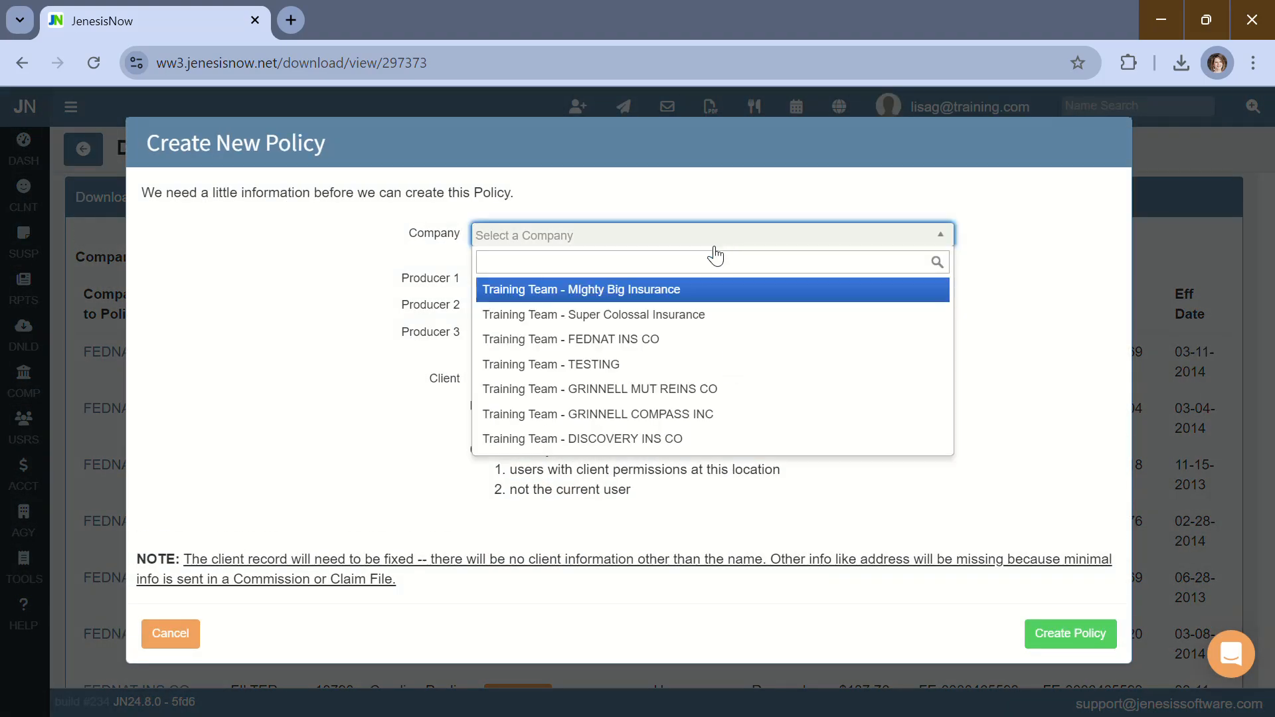
pyautogui.click(673, 340)
pyautogui.click(625, 281)
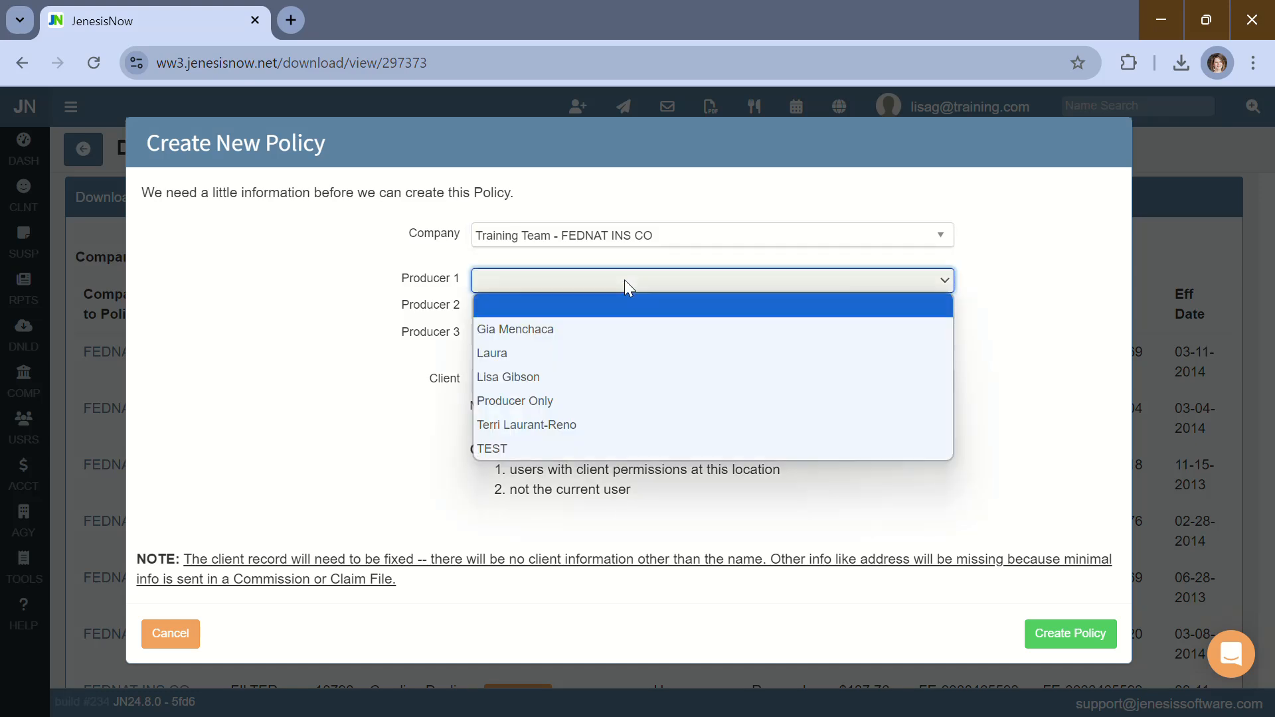
pyautogui.click(600, 375)
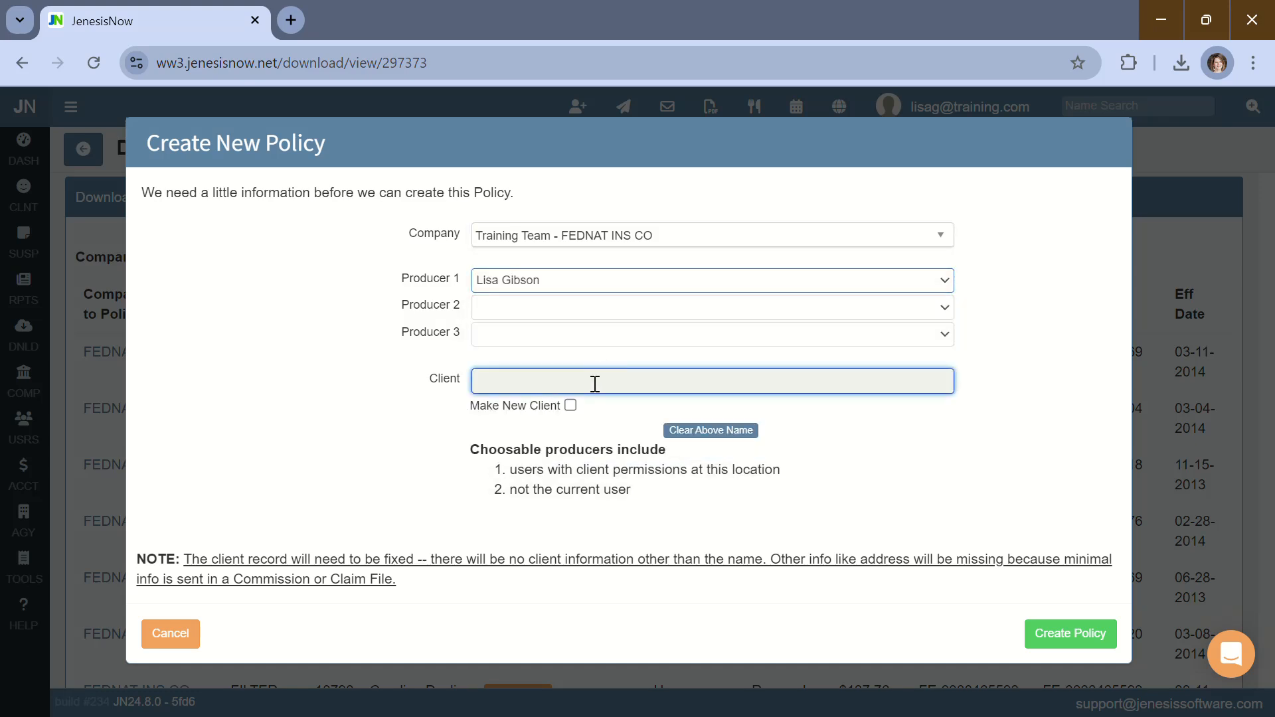
# Try the Make New Client option and an existing client found with "cat" for the new policy, and discard the policy.
pyautogui.click(595, 383)
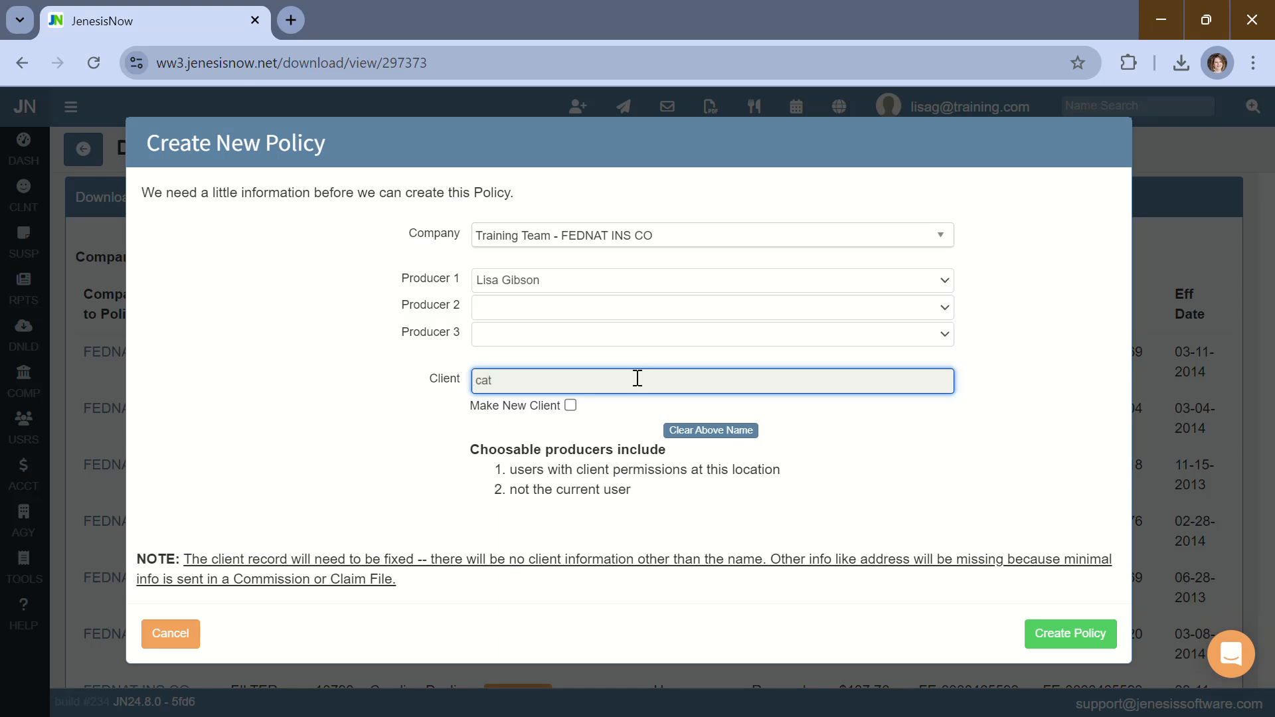
pyautogui.press('BackSpace')
pyautogui.press('BackSpace')
pyautogui.press('BackSpace')
pyautogui.click(570, 406)
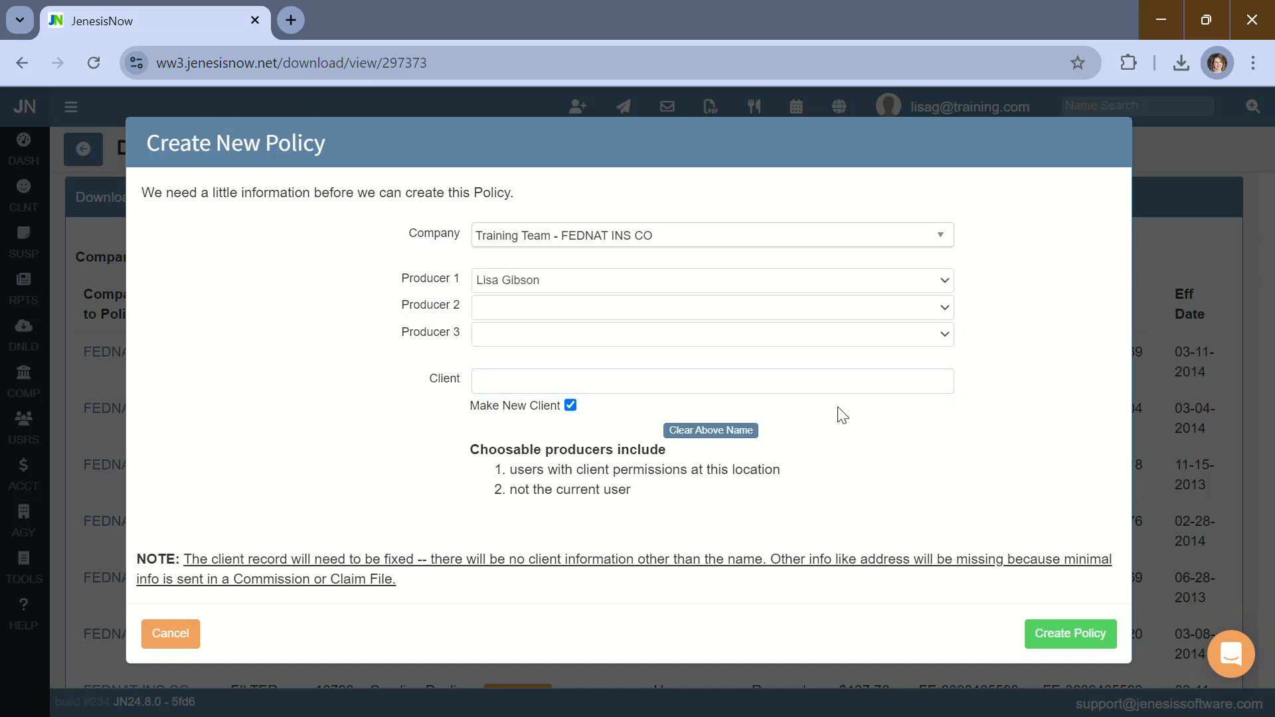
pyautogui.click(570, 406)
pyautogui.click(571, 384)
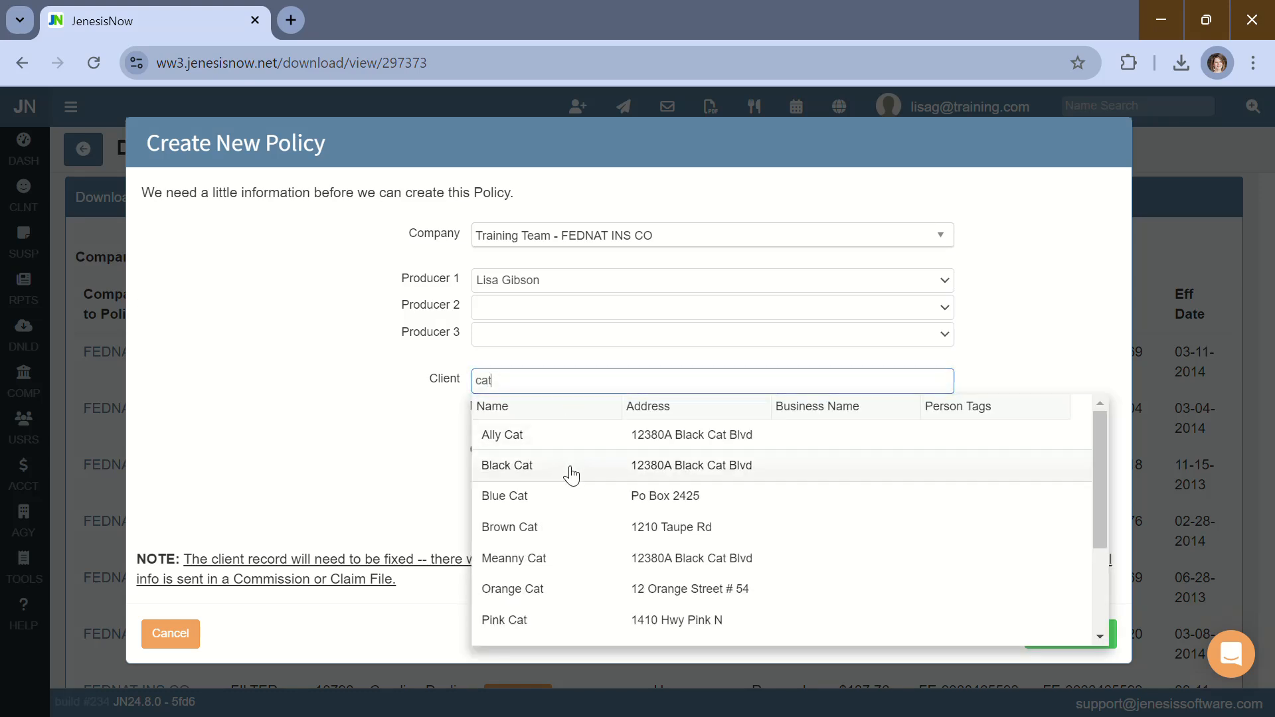
pyautogui.click(571, 473)
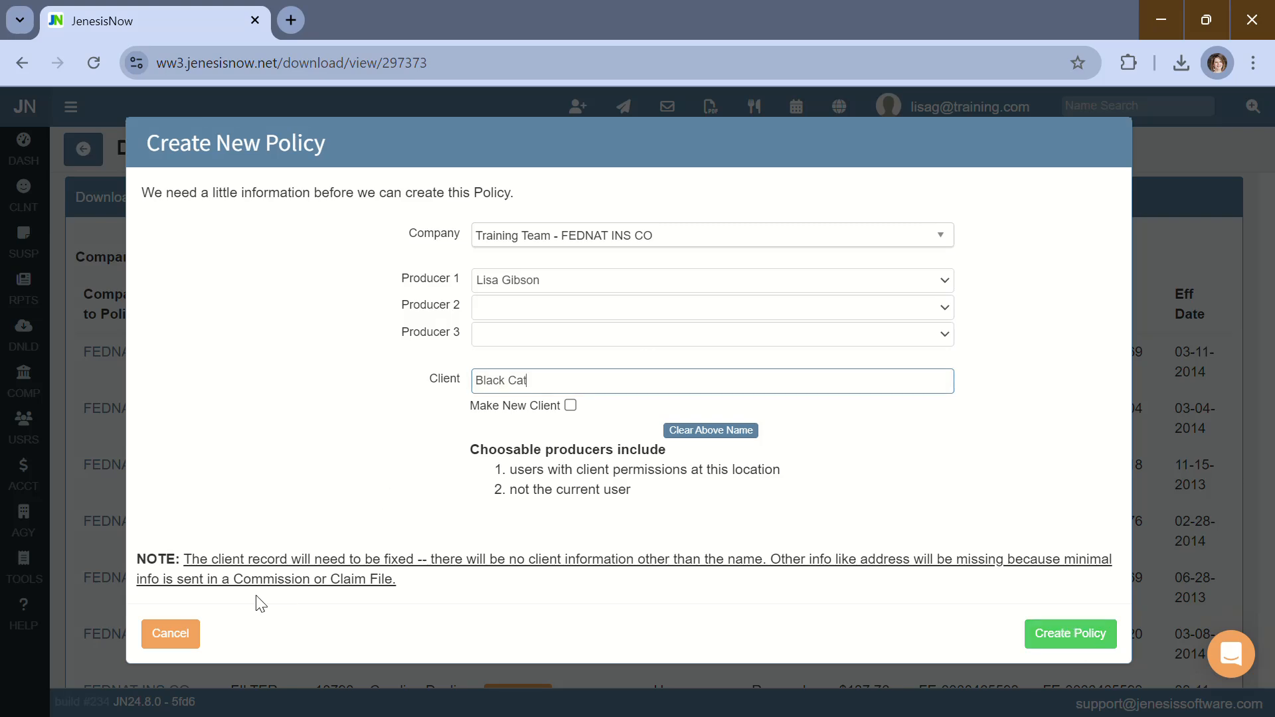
pyautogui.click(174, 636)
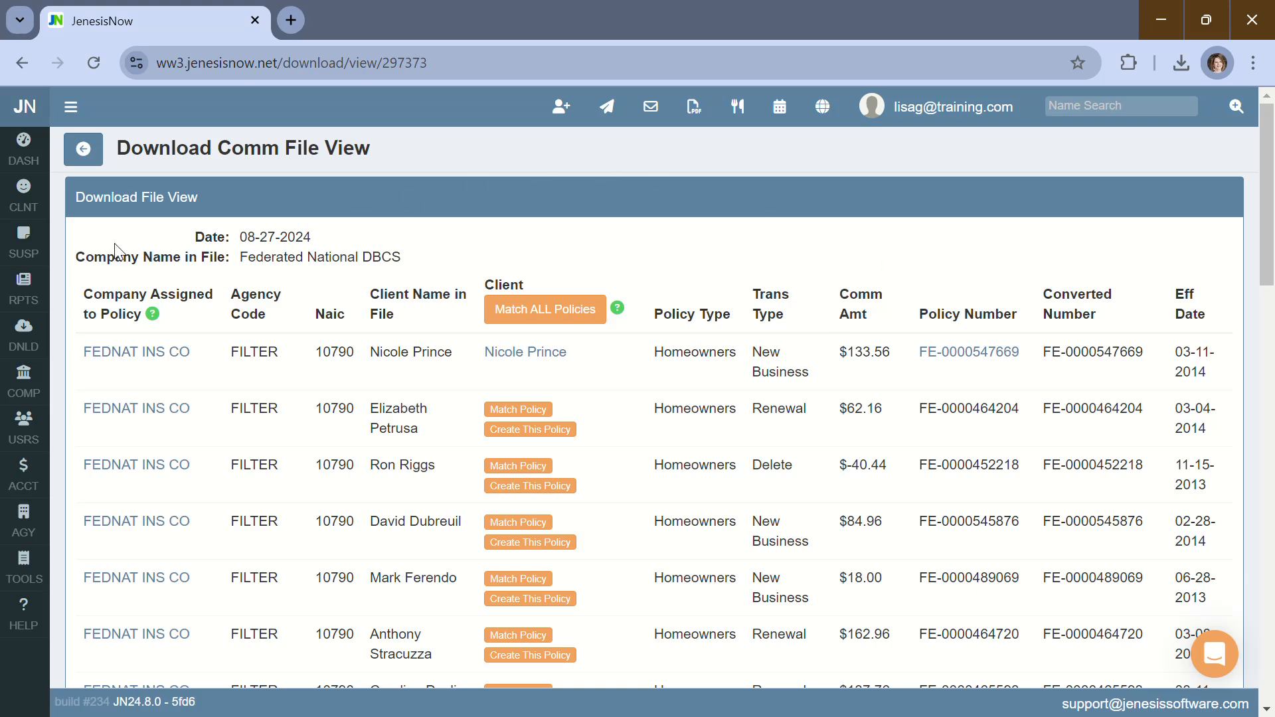
# Open the reports area and choose the Commission Manager (Admin) base report.
pyautogui.moveTo(23, 289)
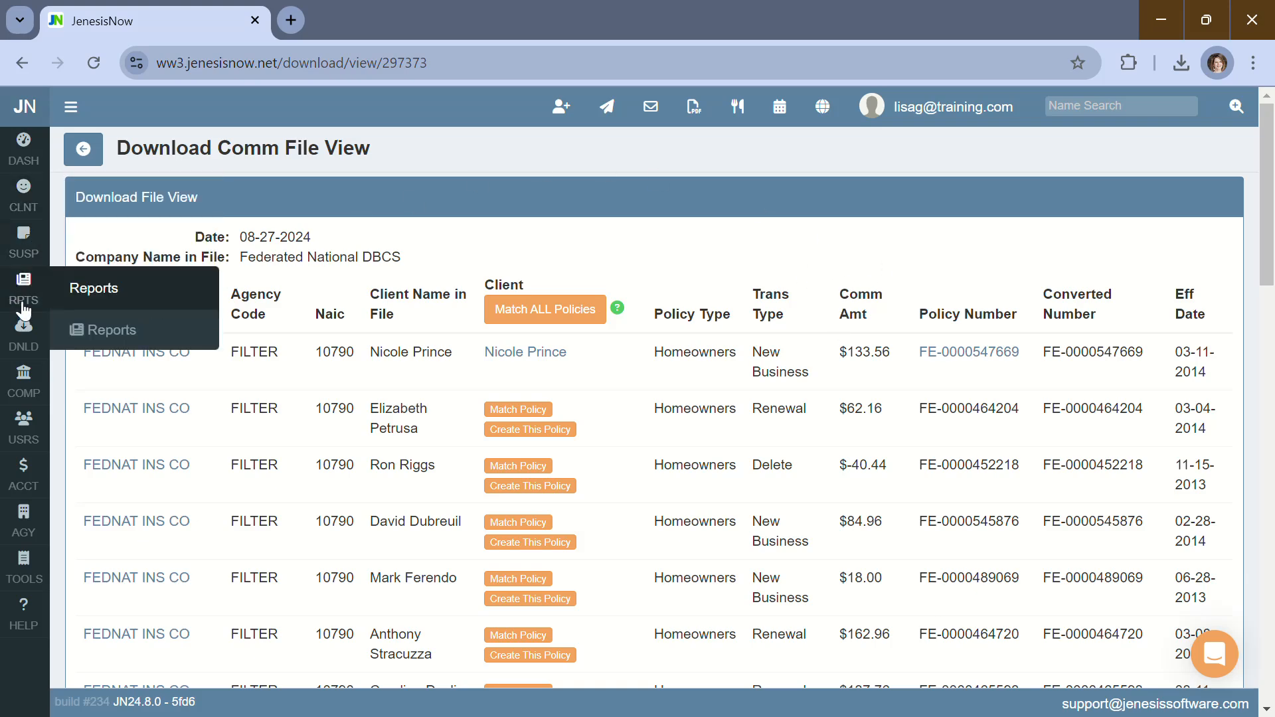
pyautogui.click(105, 328)
pyautogui.scroll(-3, 350, 408)
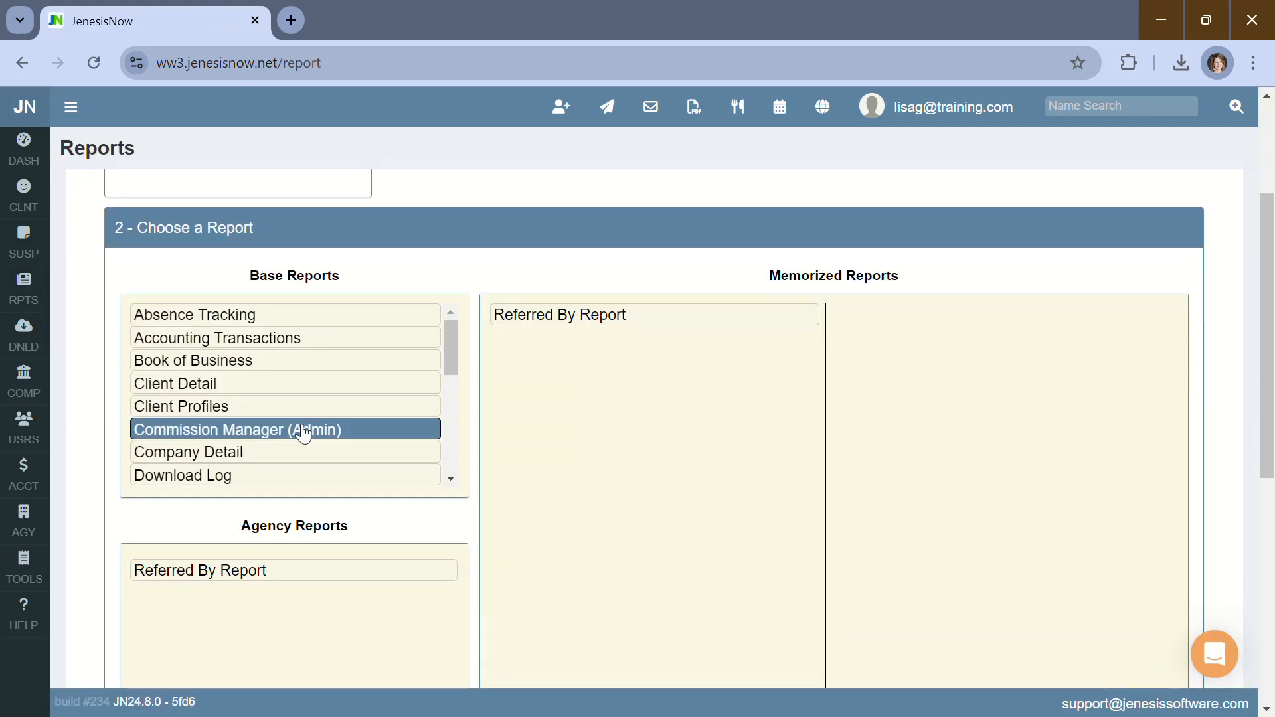
pyautogui.click(303, 433)
# Add Producer 1 Name and Producer 1 Comm to the commission report's columns.
pyautogui.scroll(-4, 649, 401)
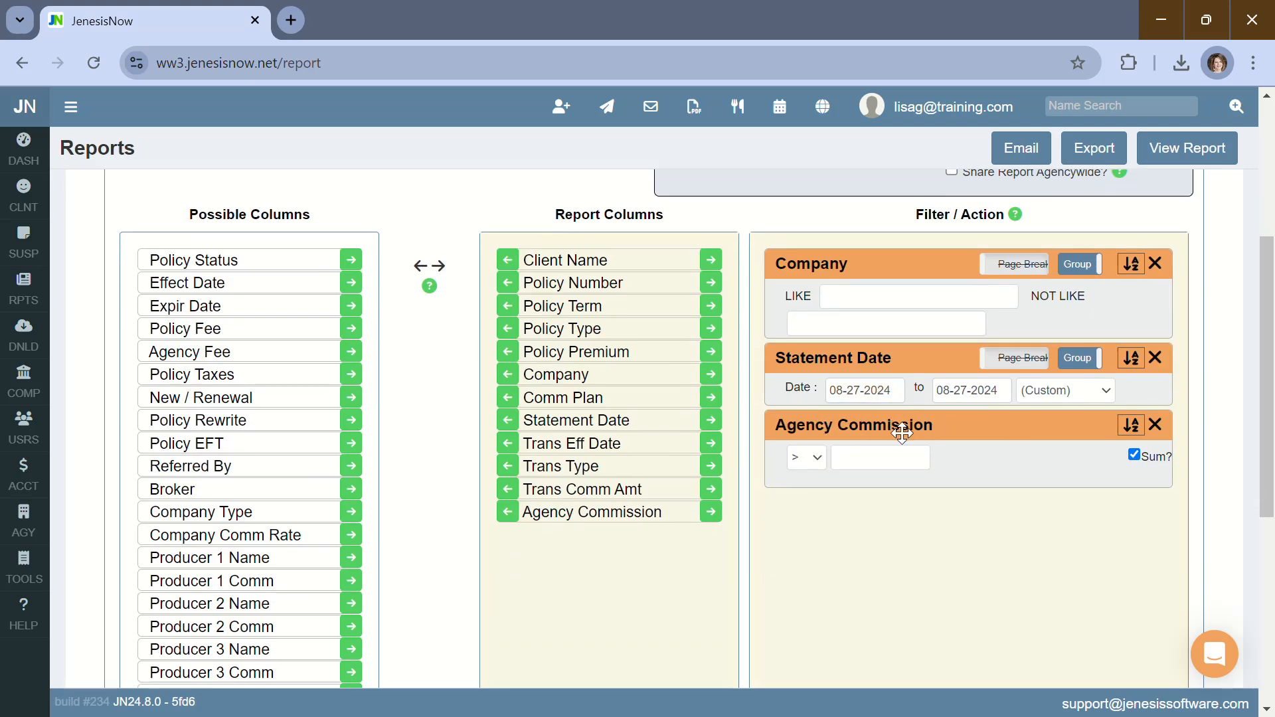
pyautogui.scroll(-2, 368, 561)
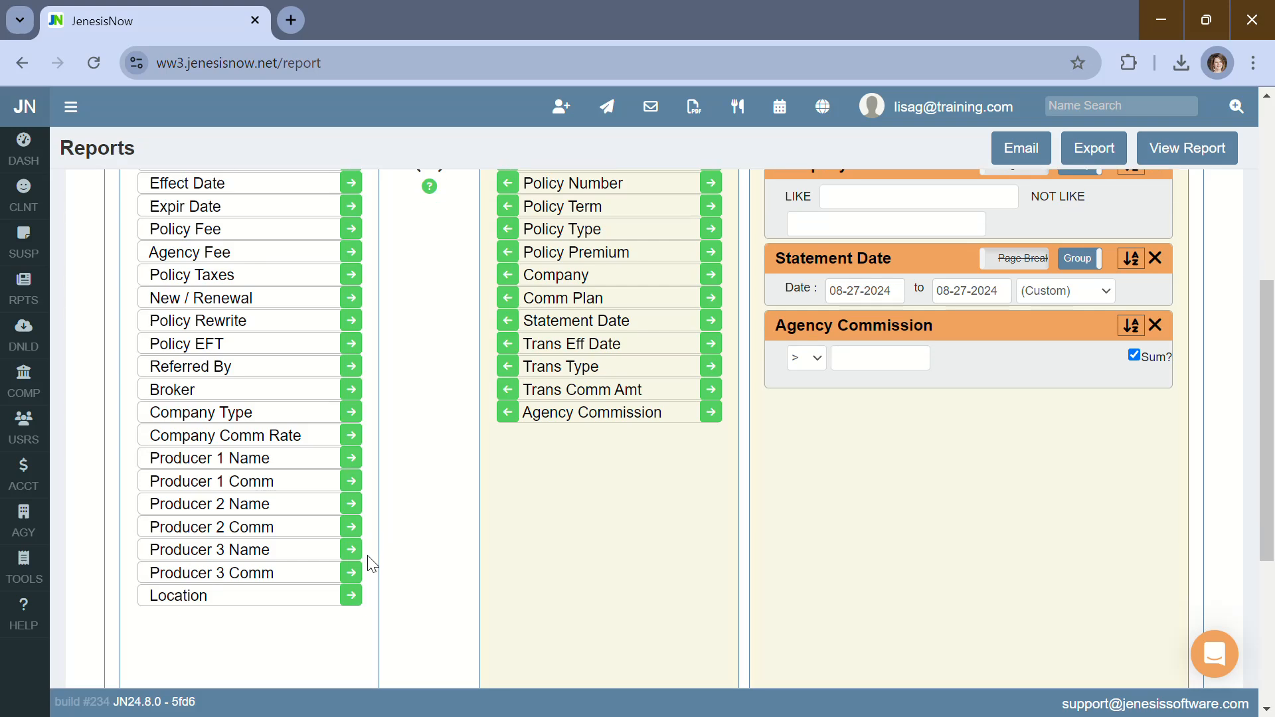
pyautogui.click(351, 460)
pyautogui.click(353, 459)
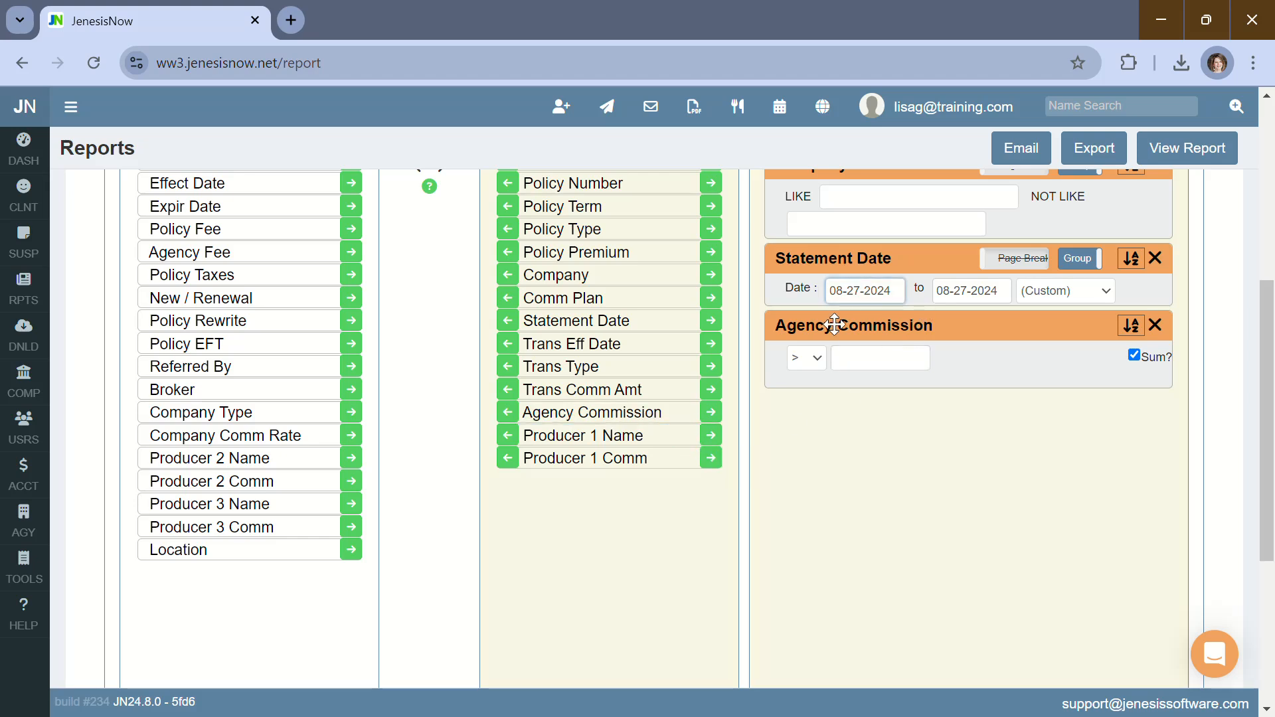
# Add Producer 1 Name and Producer 1 Comm to the report's filters and enable the sum for Producer 1 Comm.
pyautogui.click(710, 436)
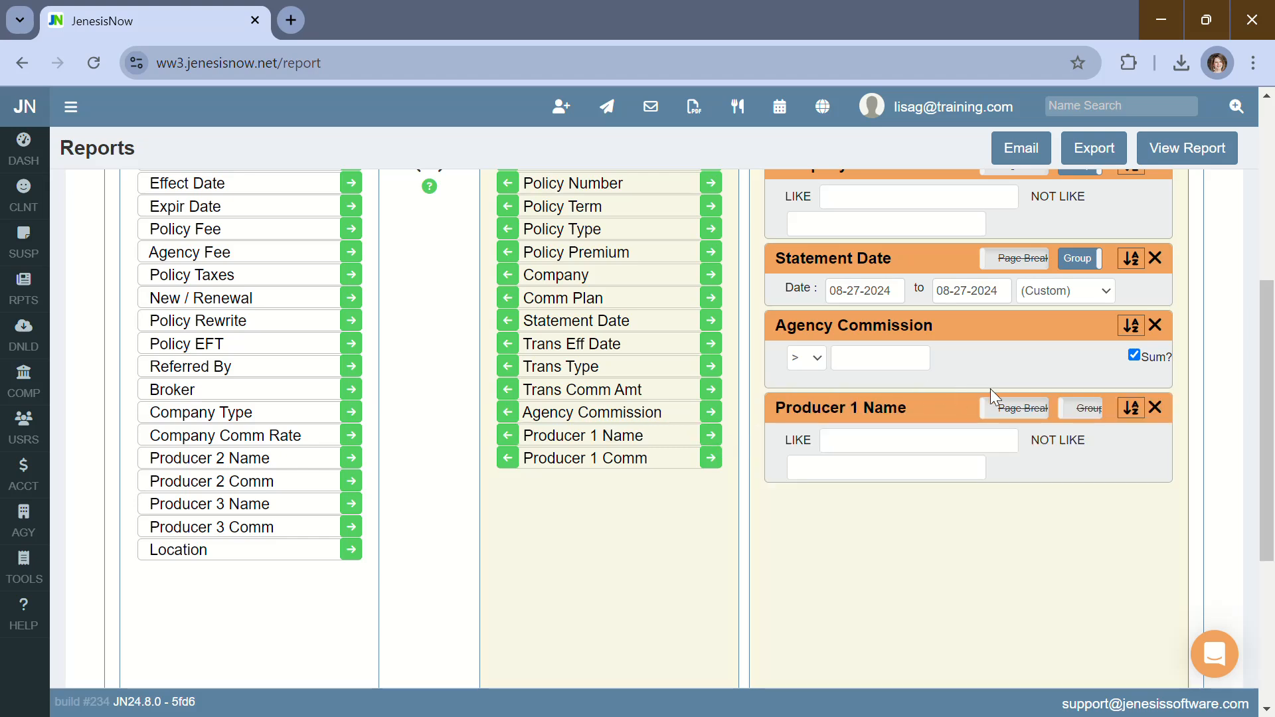
pyautogui.click(711, 459)
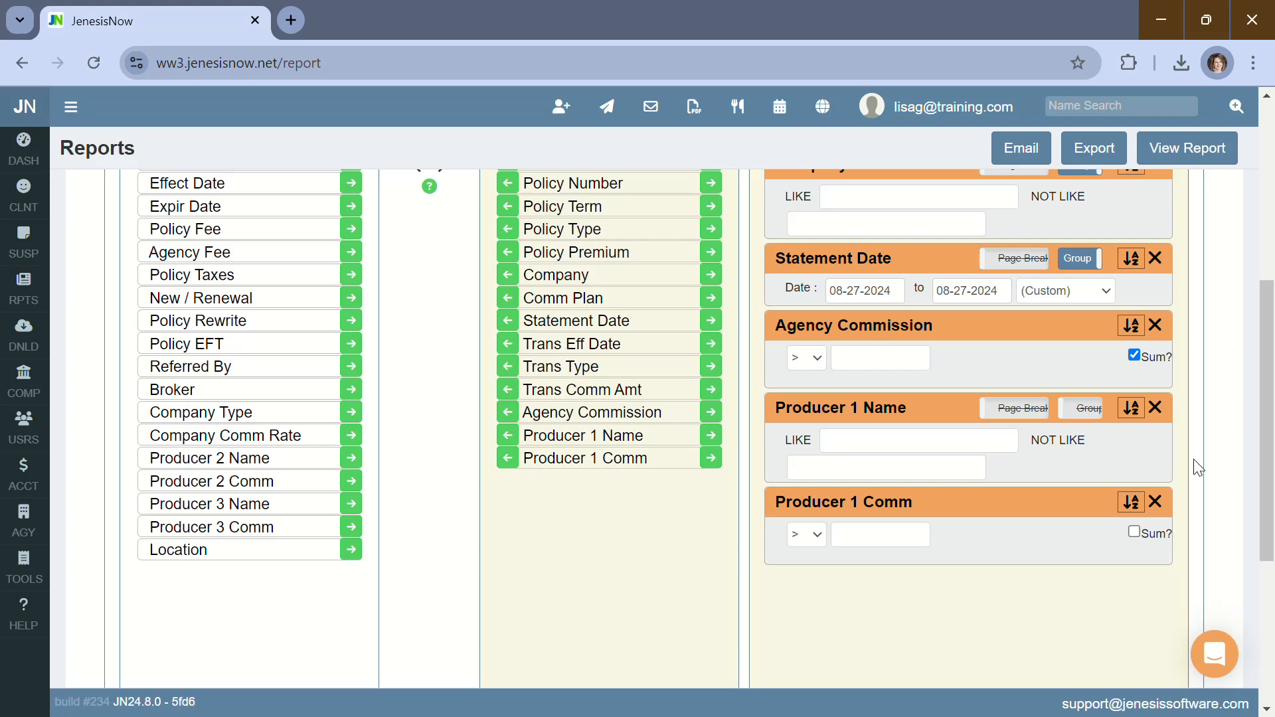
pyautogui.click(1133, 532)
# Set the Statement Date filter to start on 03-11-2014 and generate the commission report.
pyautogui.click(900, 297)
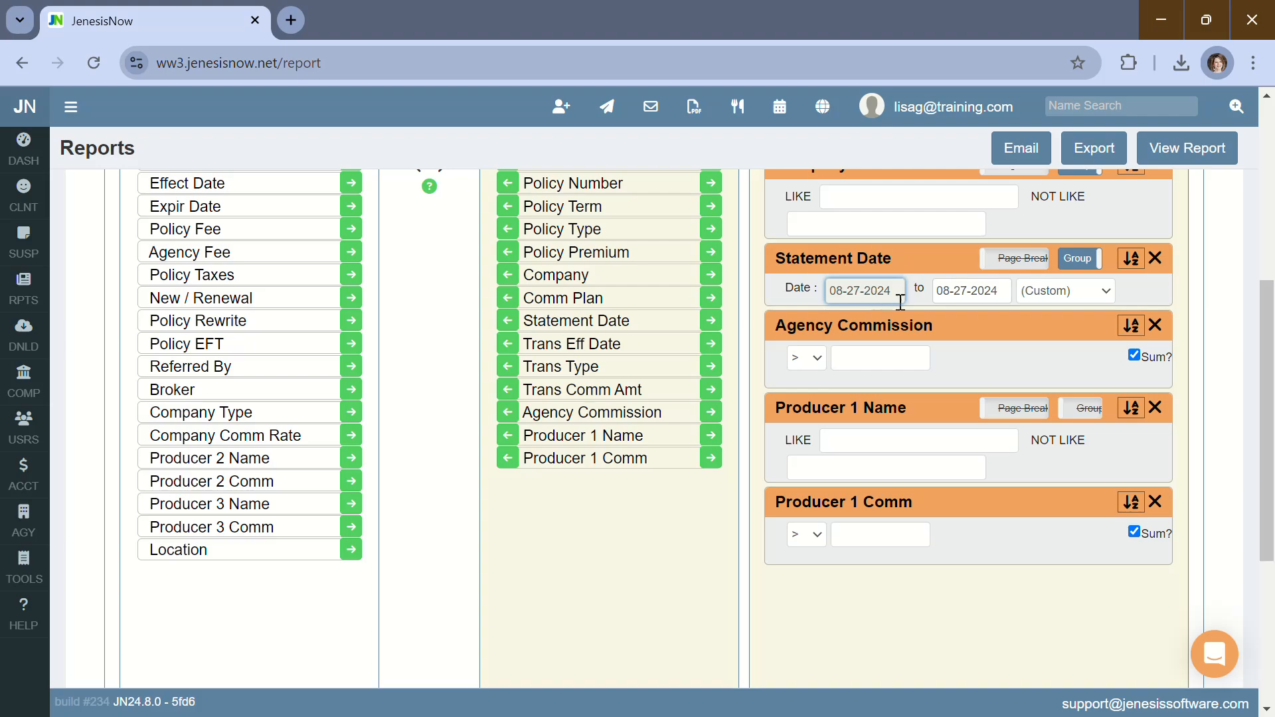
pyautogui.click(895, 294)
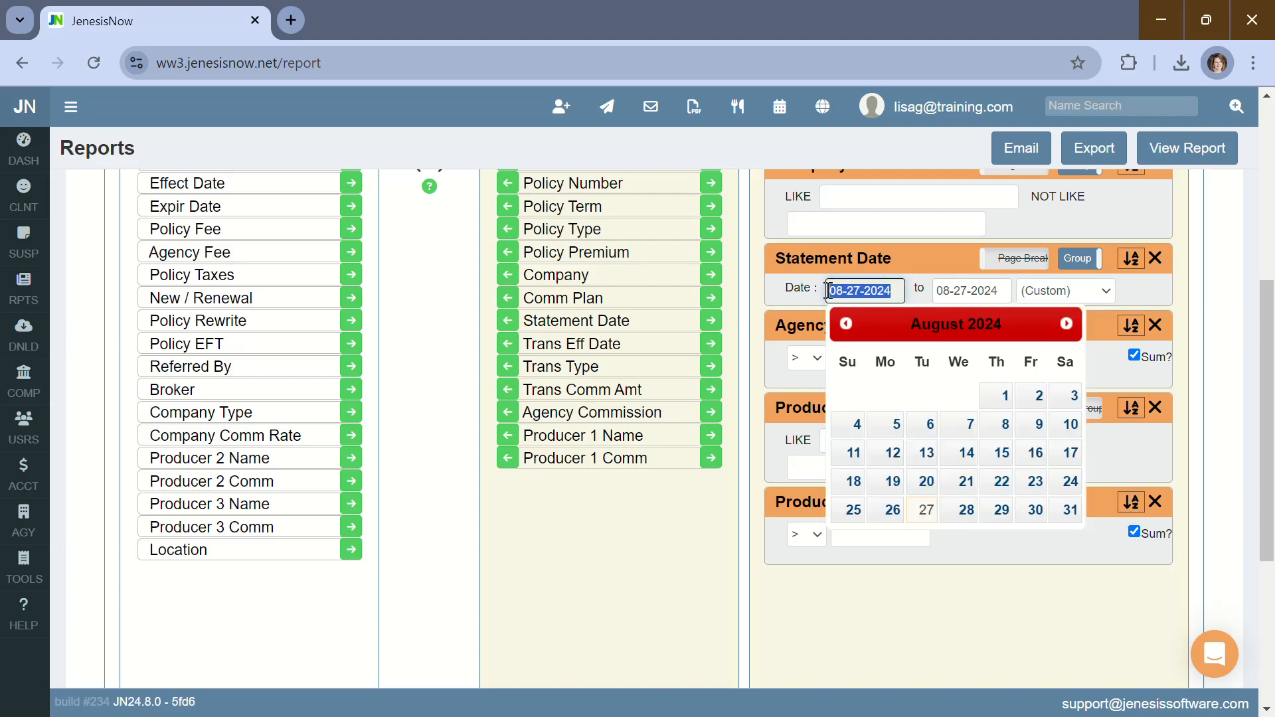
pyautogui.write('03')
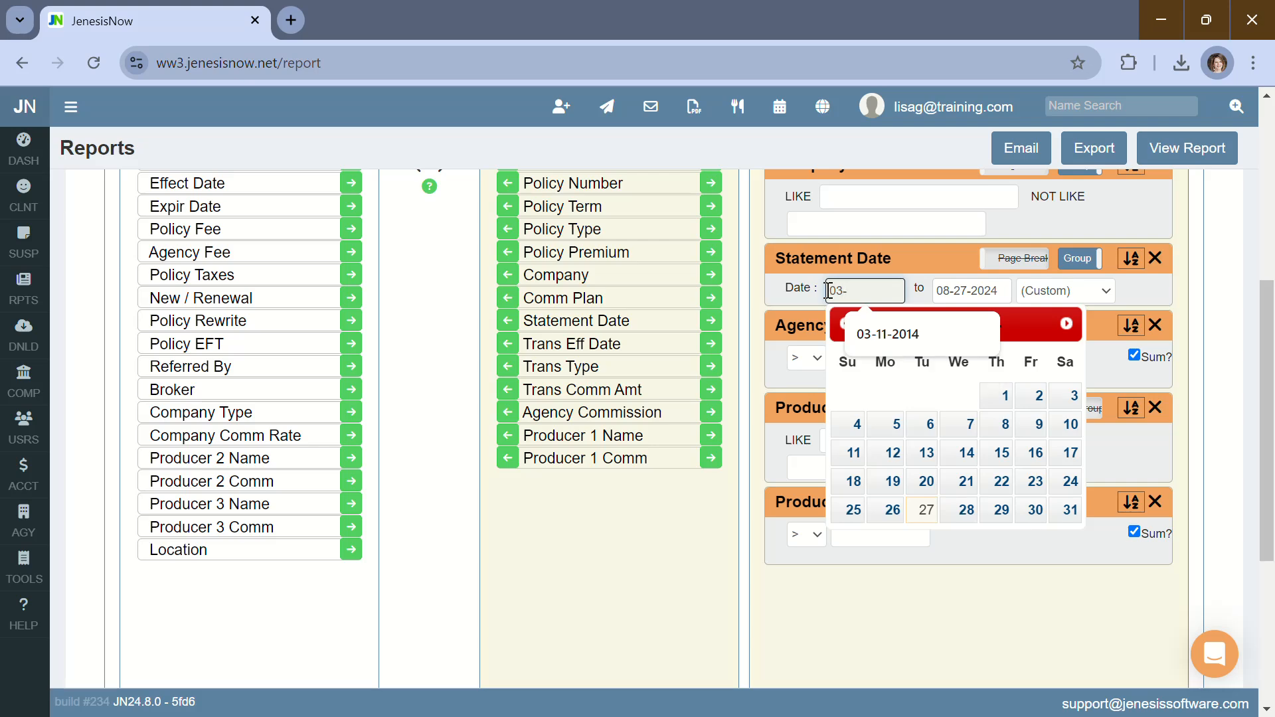
pyautogui.write('-11-2014')
pyautogui.press('Tab')
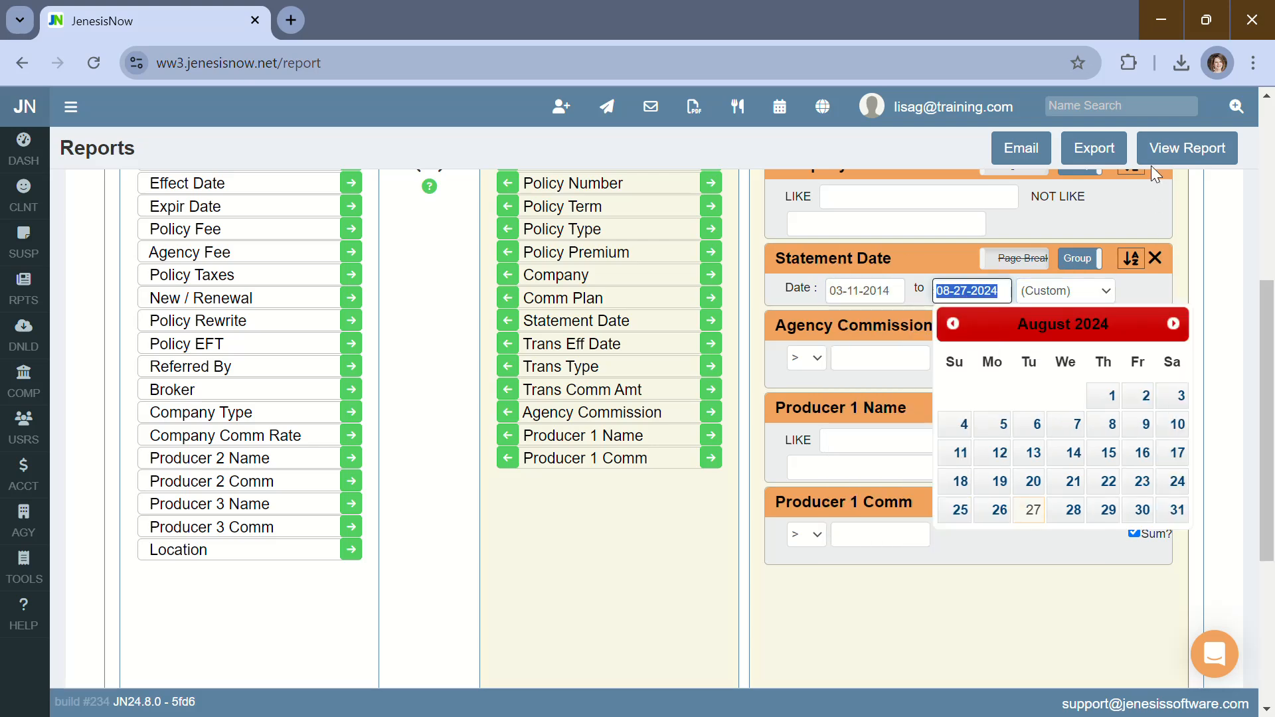
pyautogui.click(1208, 155)
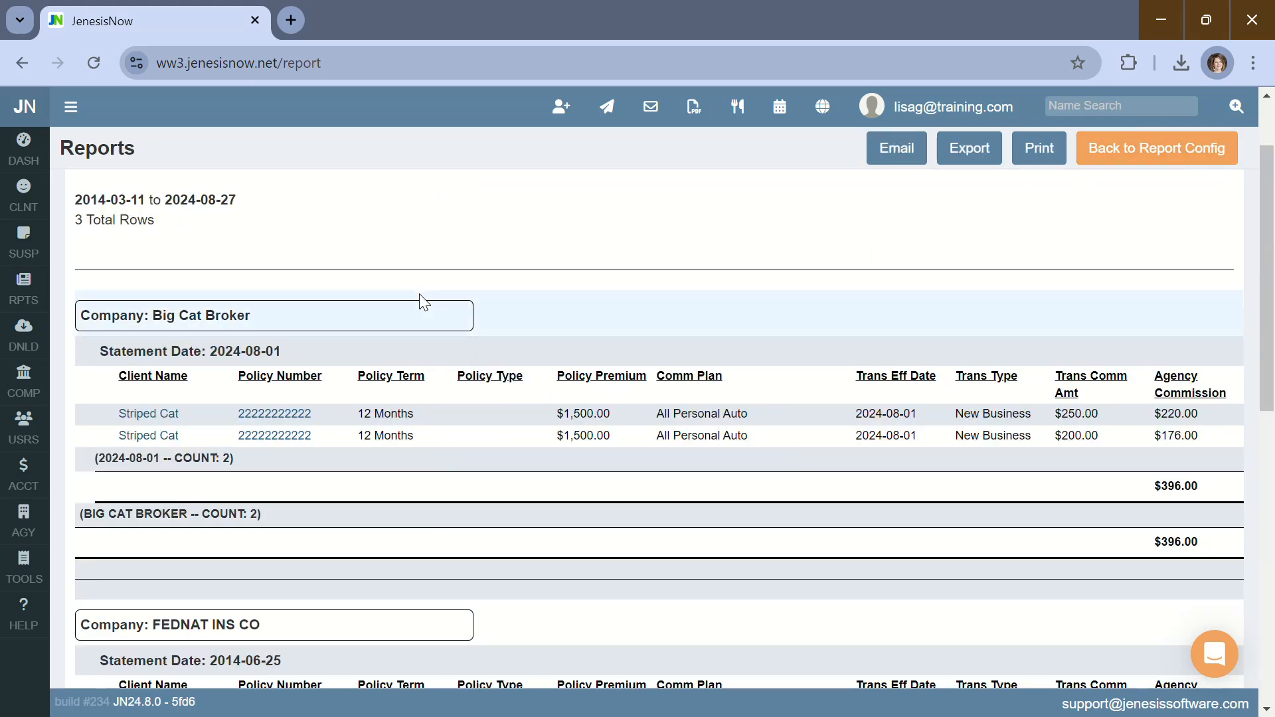
# Examine the report's agency and producer commissions for each company, including the Commission Overview grand totals.
pyautogui.scroll(-1, 597, 466)
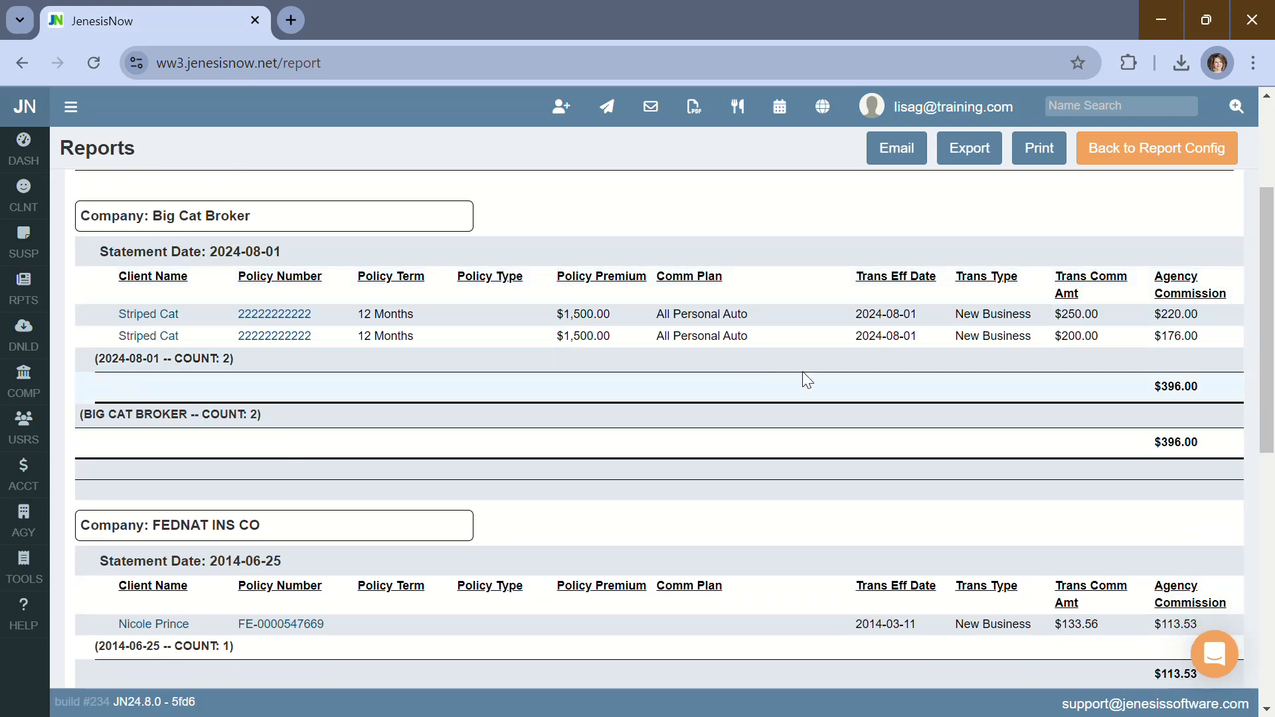
pyautogui.scroll(-1, 862, 441)
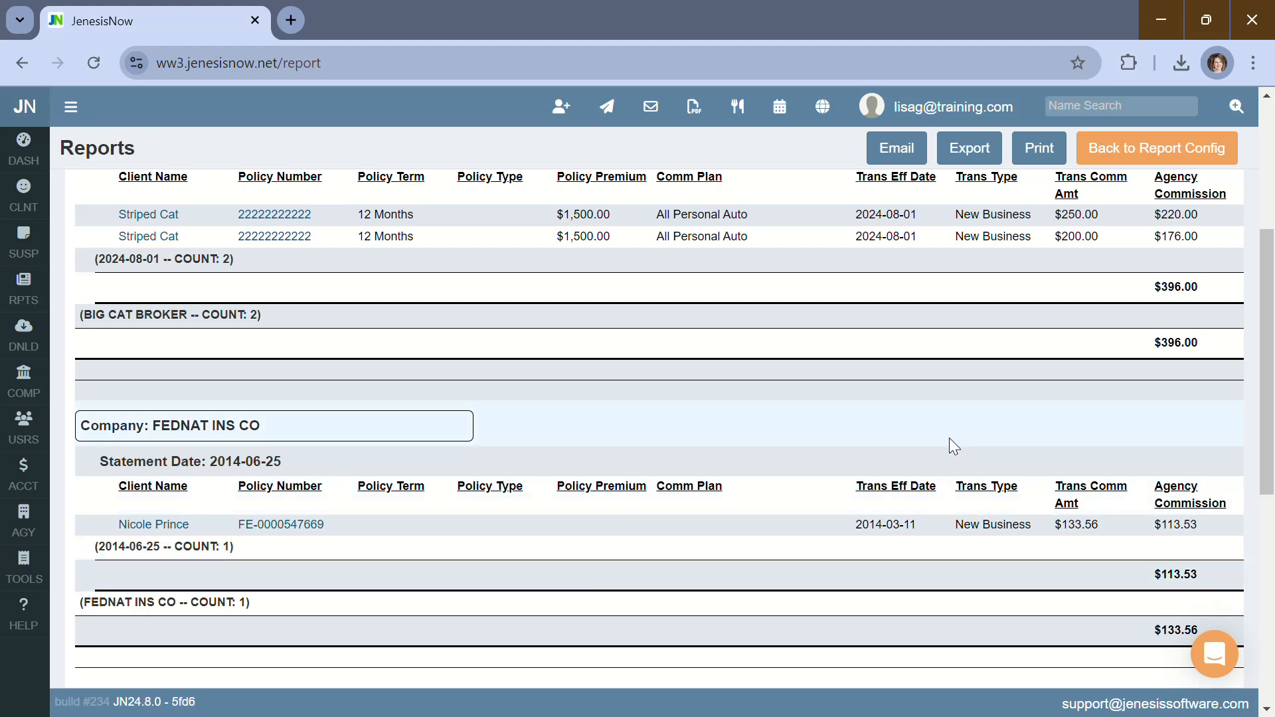
pyautogui.scroll(-1, 950, 437)
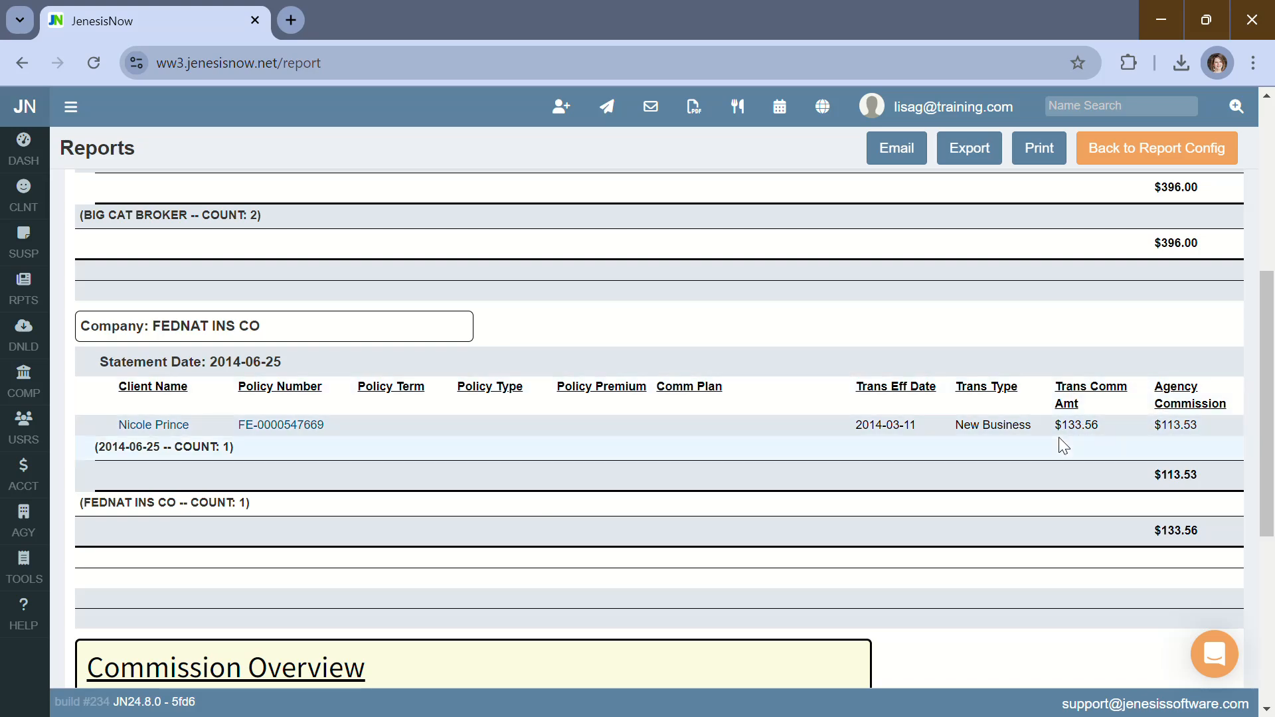
pyautogui.scroll(-6, 1099, 452)
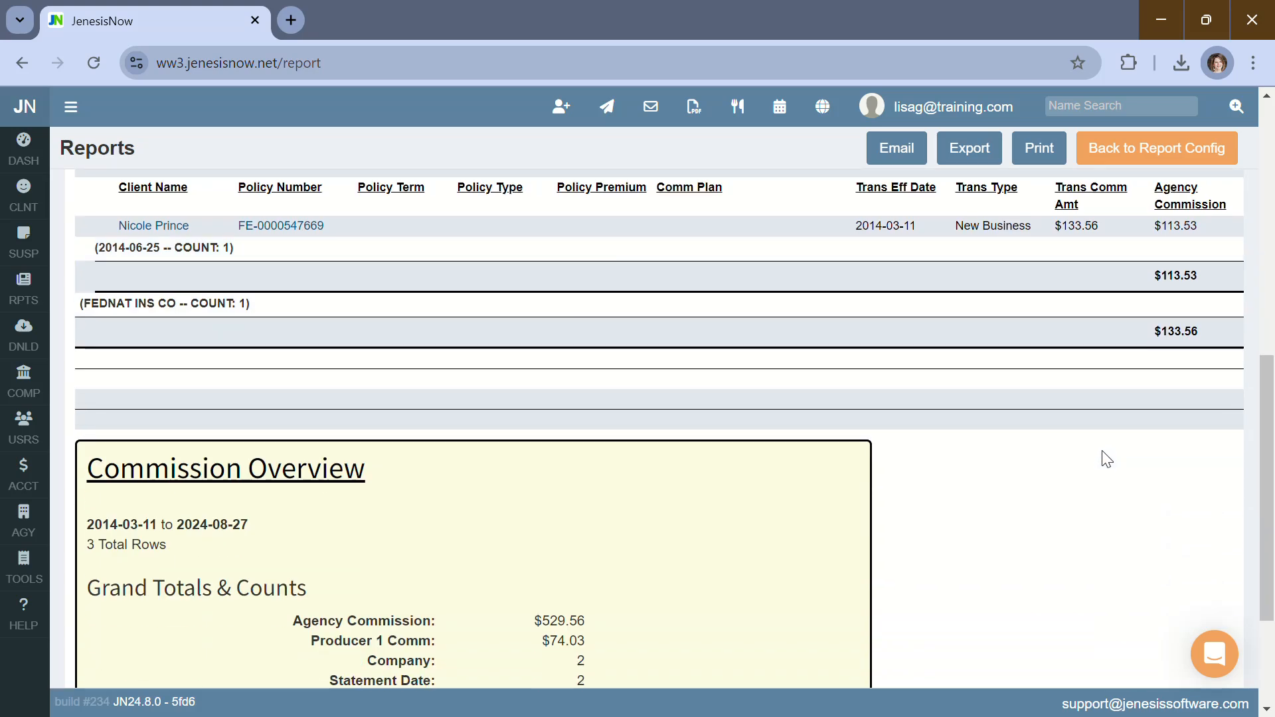
pyautogui.moveTo(787, 604); pyautogui.dragTo(1153, 601)
pyautogui.scroll(2, 1112, 580)
pyautogui.scroll(3, 1112, 579)
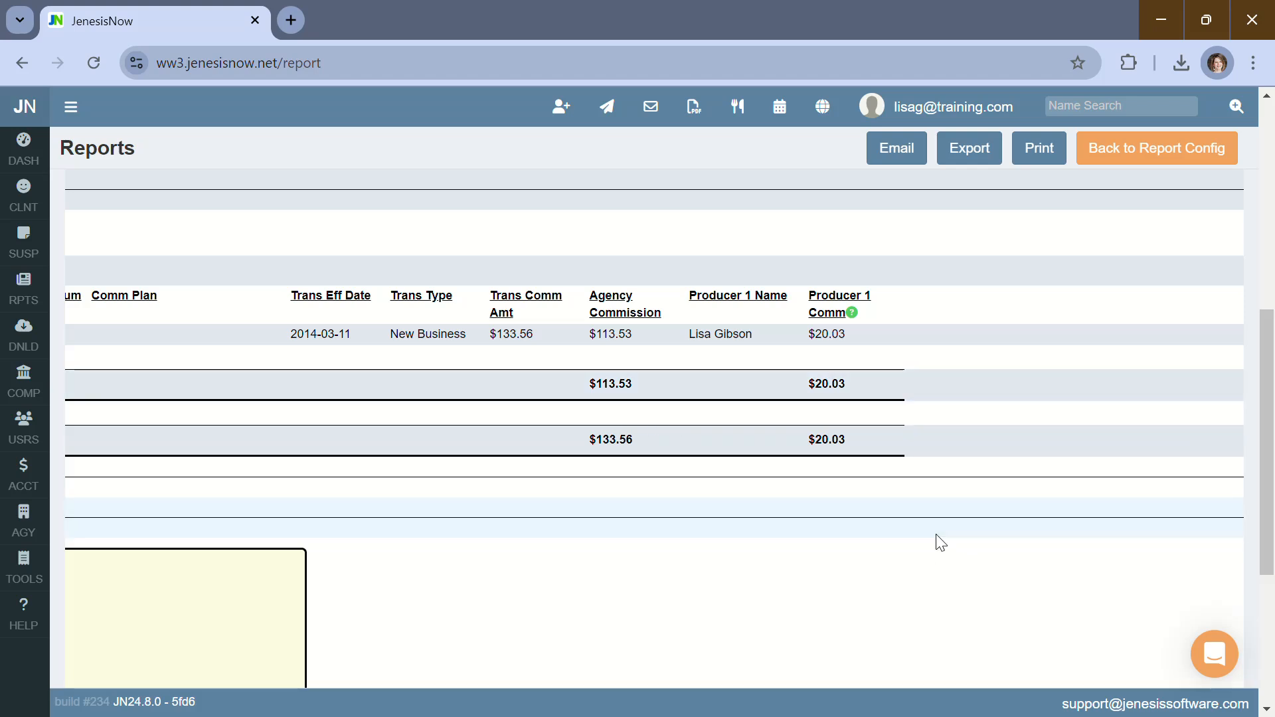
pyautogui.scroll(-5, 1037, 377)
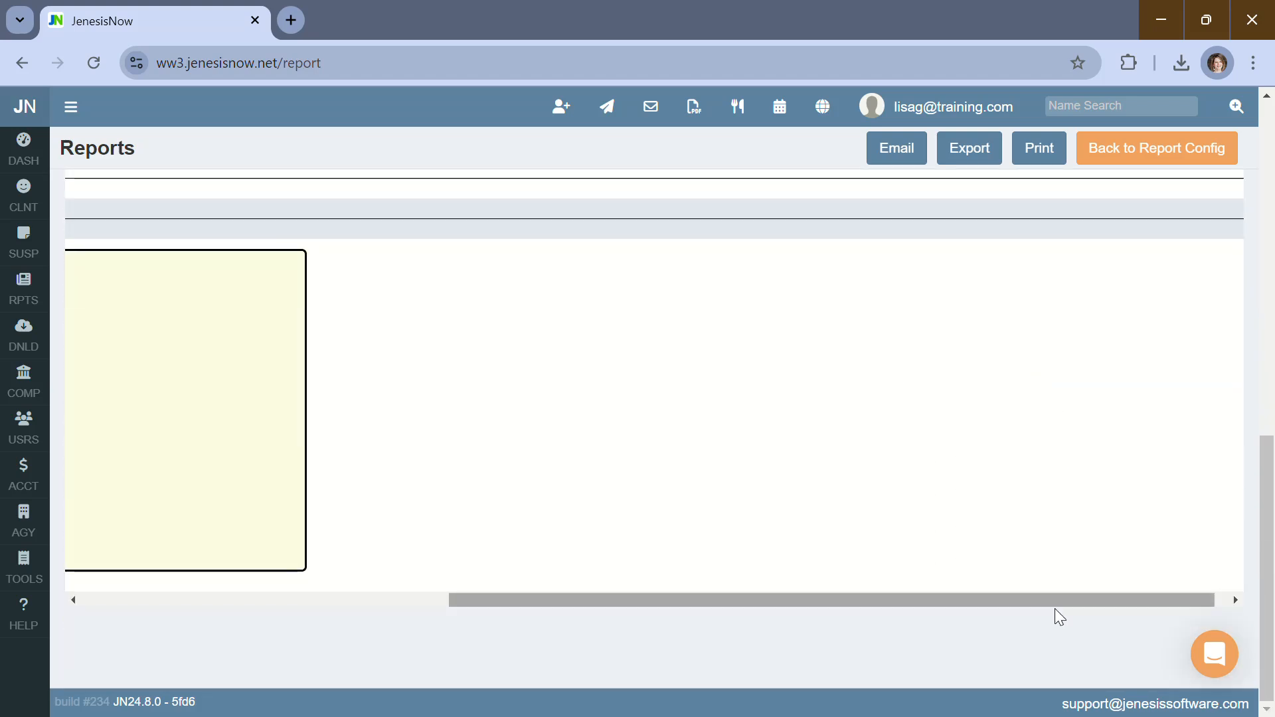
pyautogui.moveTo(1053, 601); pyautogui.dragTo(516, 575)
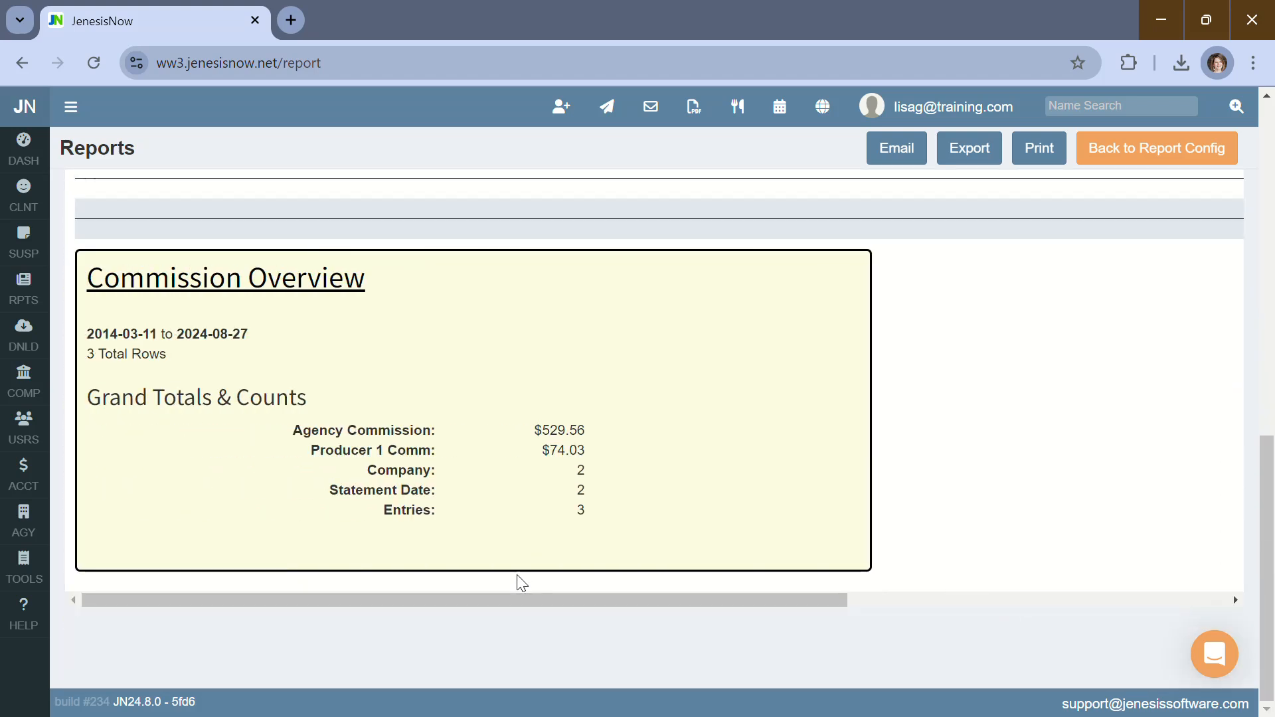